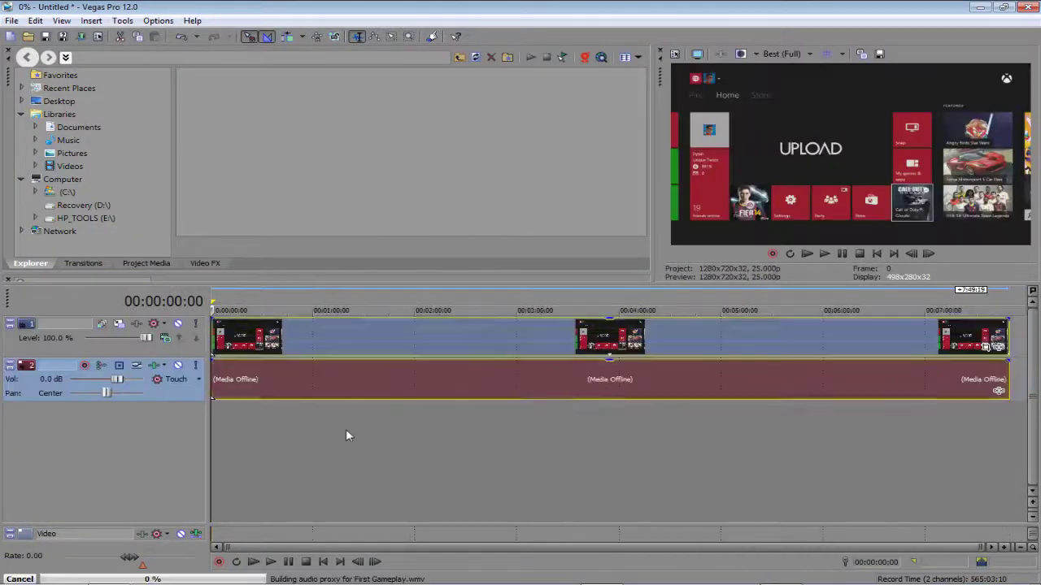
Step: Enable Disable resample in the First Gameplay video event's properties, then return to the project start
click(306, 370)
right_click(305, 370)
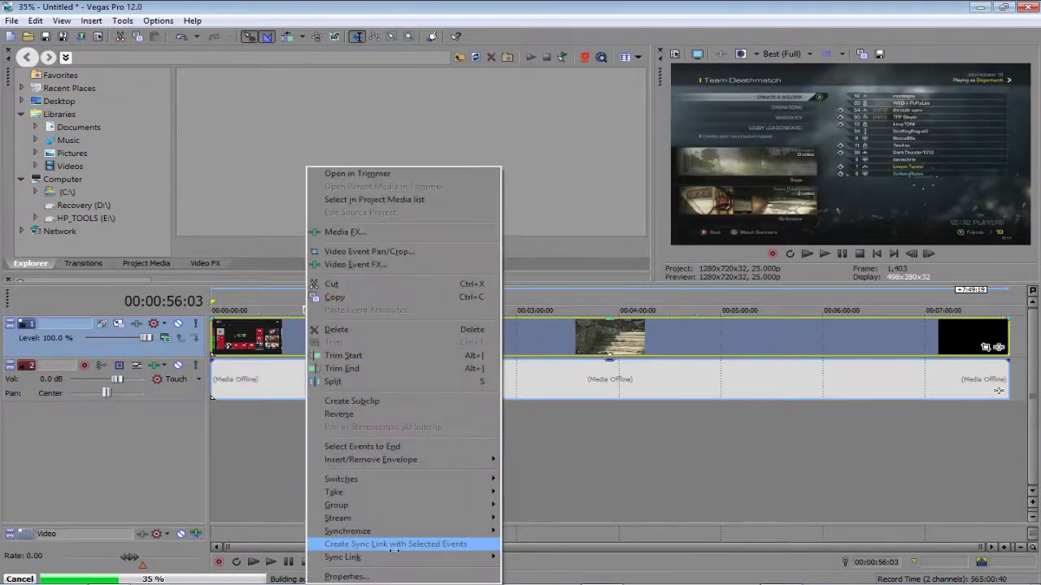
click(350, 576)
click(437, 239)
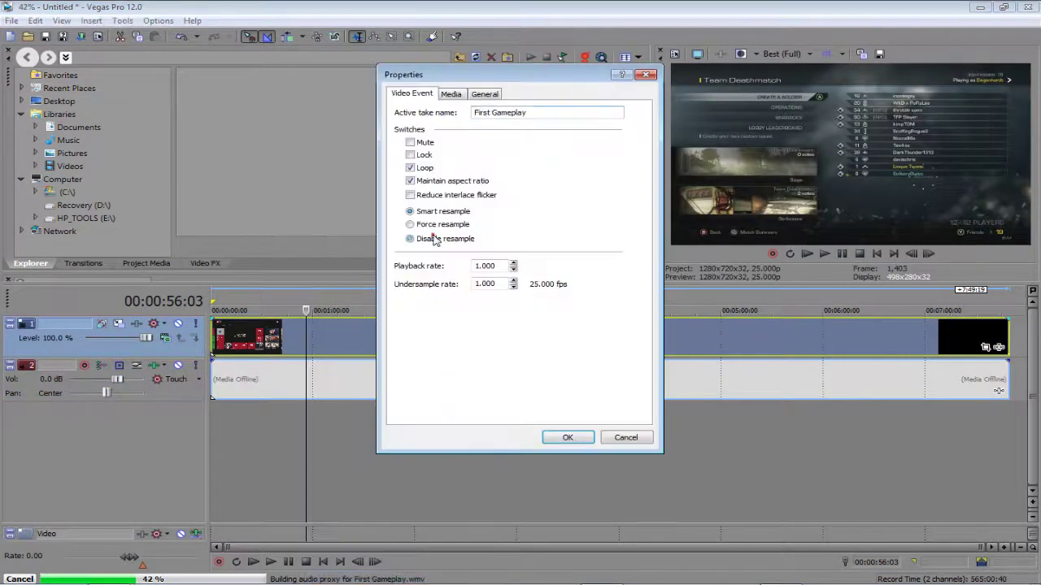
click(566, 439)
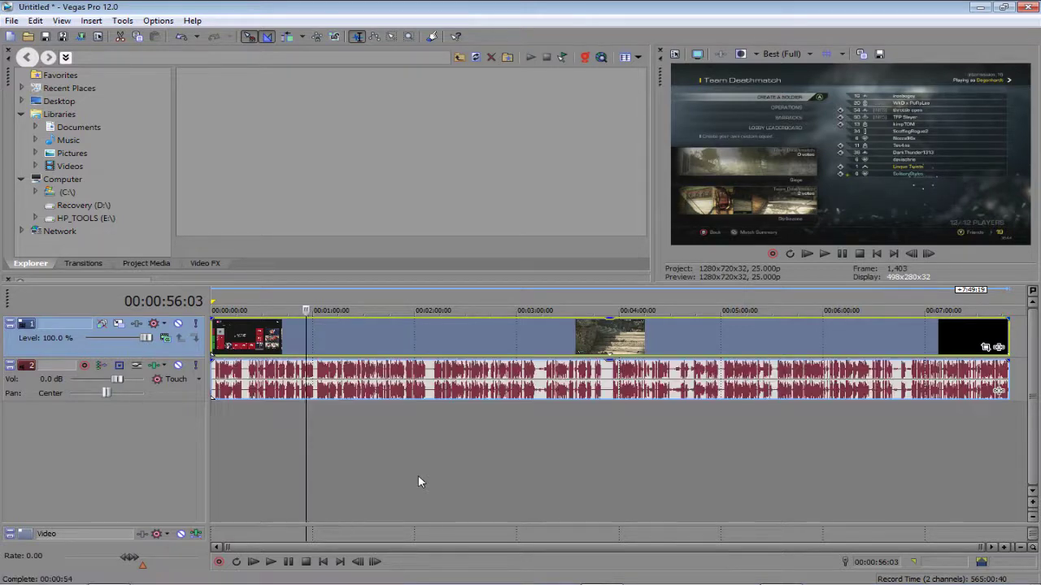
key(Home)
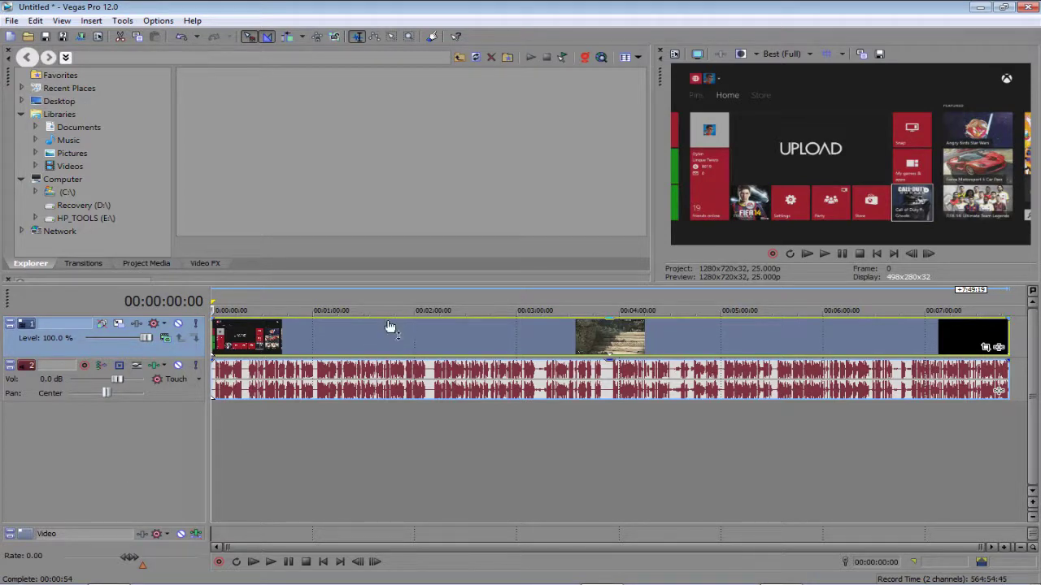
Step: Split the gameplay video and audio at 00:03:01:03
click(339, 342)
click(519, 348)
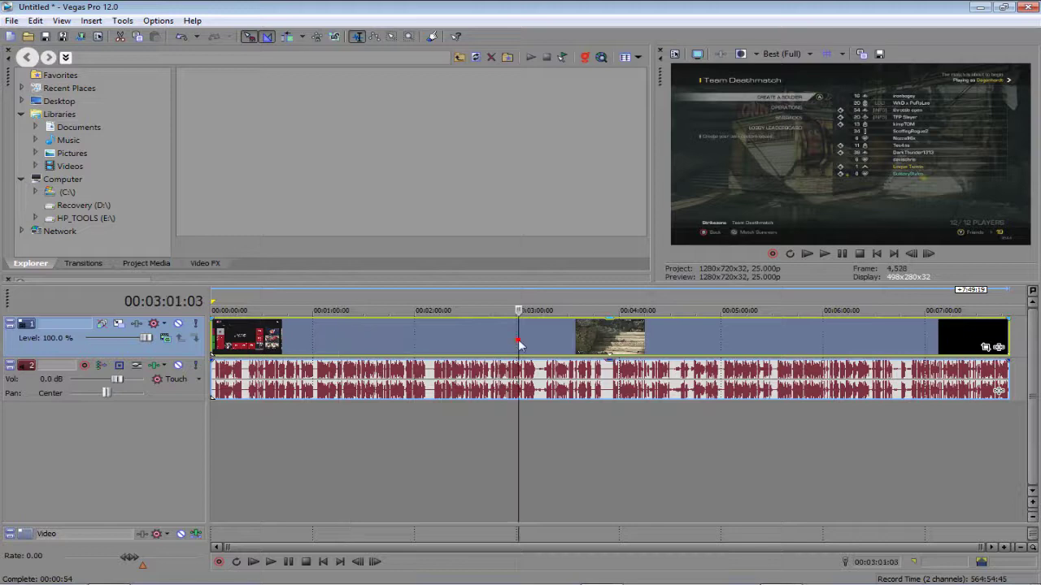
key(s)
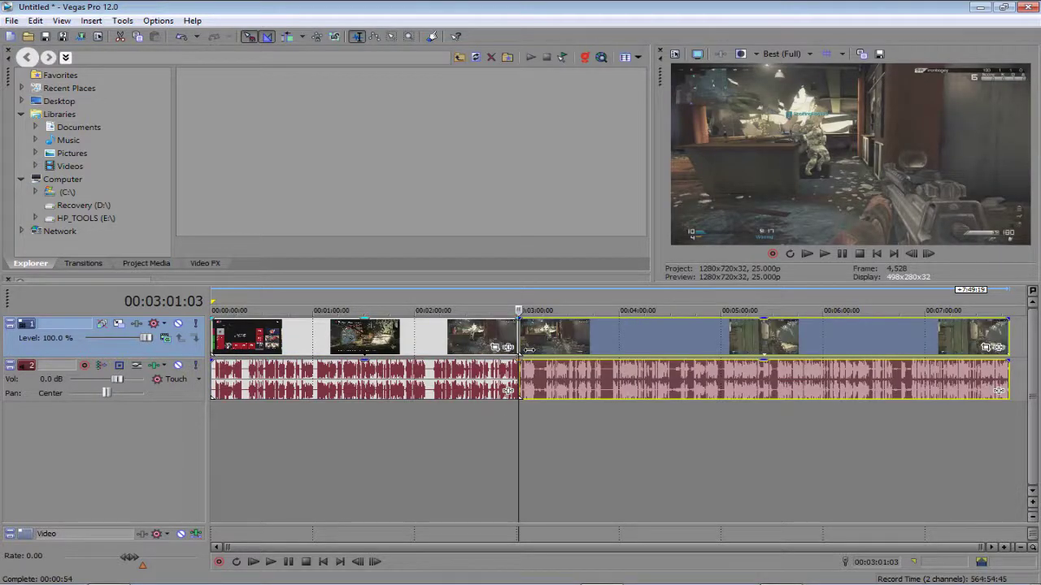
Step: Slide the second half left over the first to create a longer crossfade overlap
scroll(524, 342, up, 3)
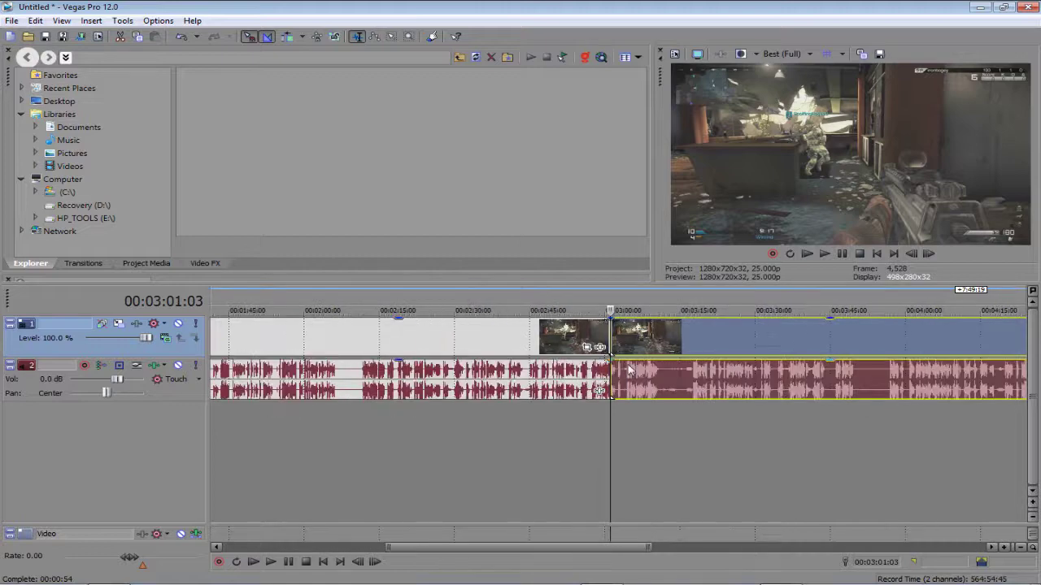
scroll(628, 371, up, 1)
drag(638, 350, 650, 348)
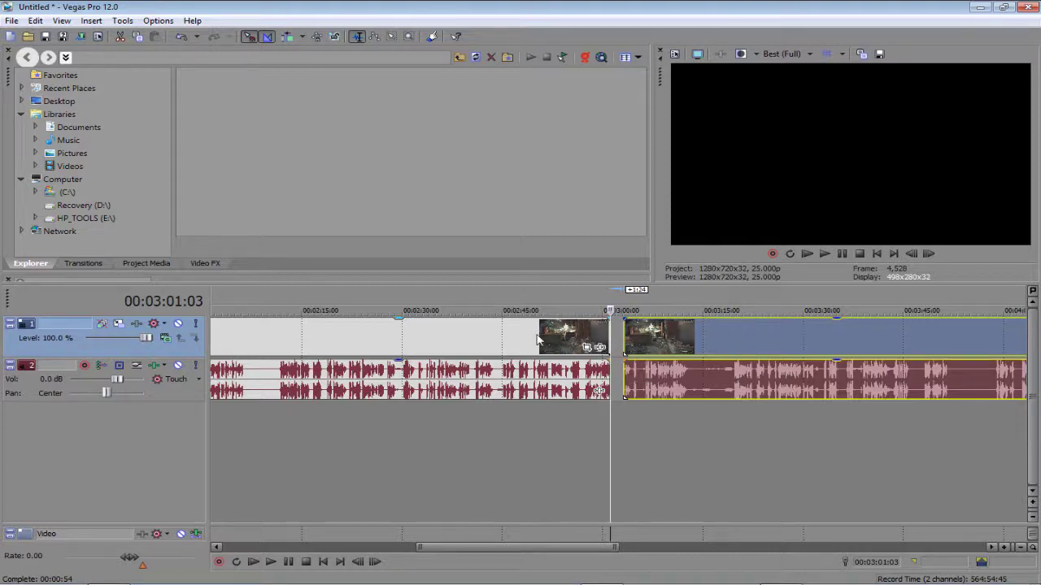
drag(833, 352, 802, 344)
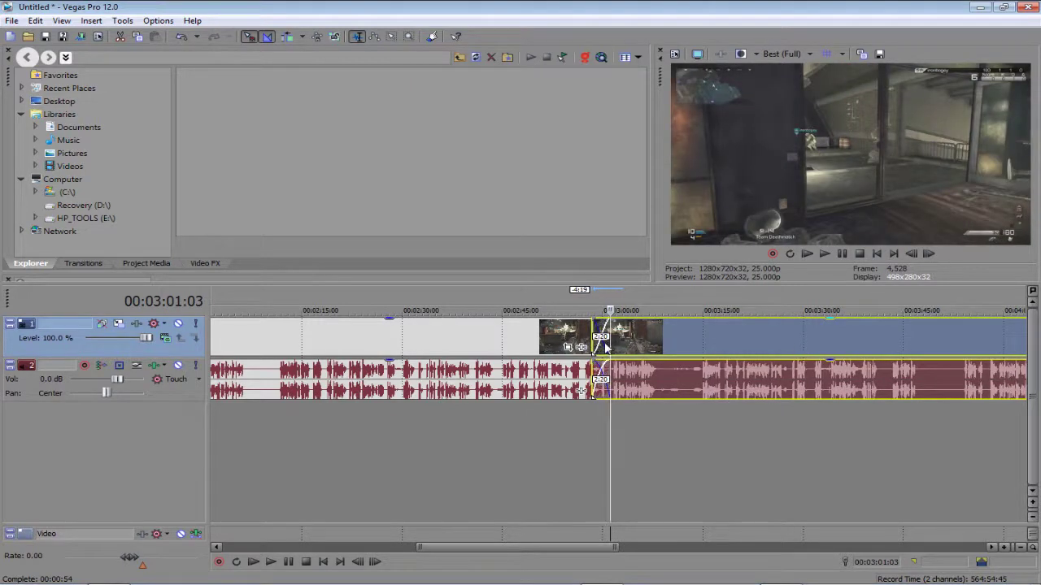
drag(735, 350, 664, 348)
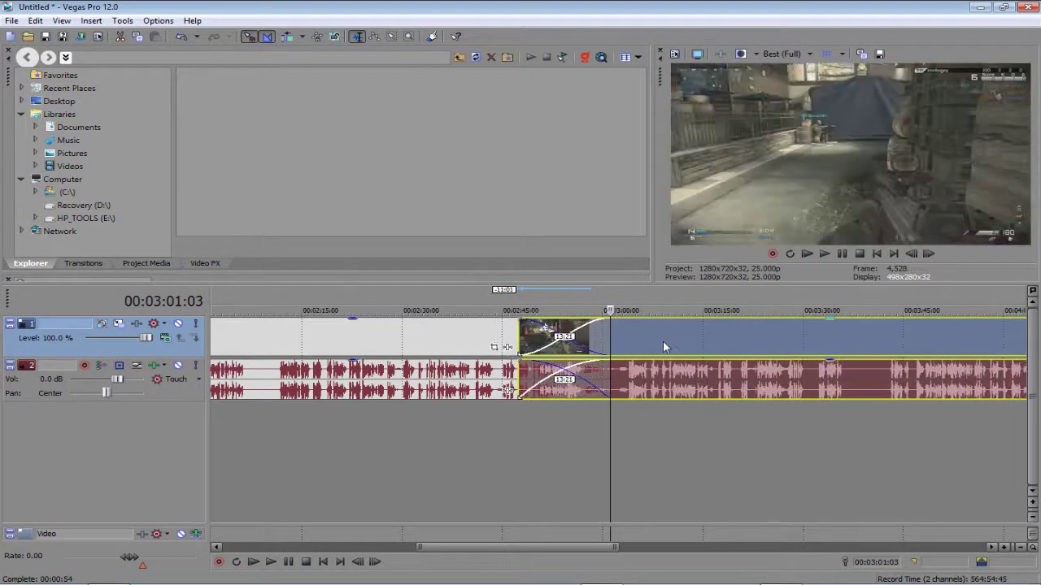
Step: Set preview quality to Draft (Auto) and play the crossfade from just before it
click(787, 54)
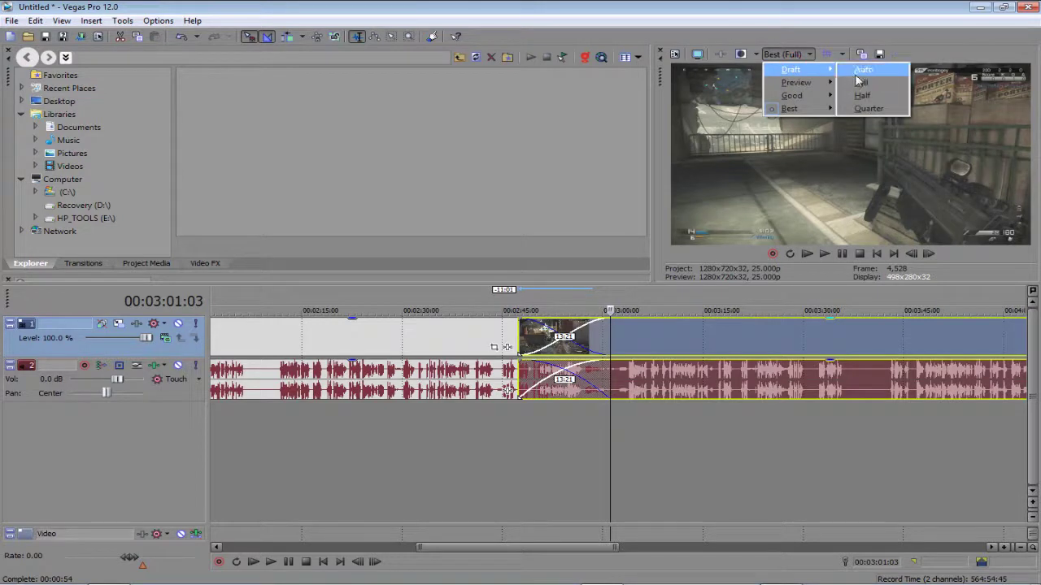
click(854, 70)
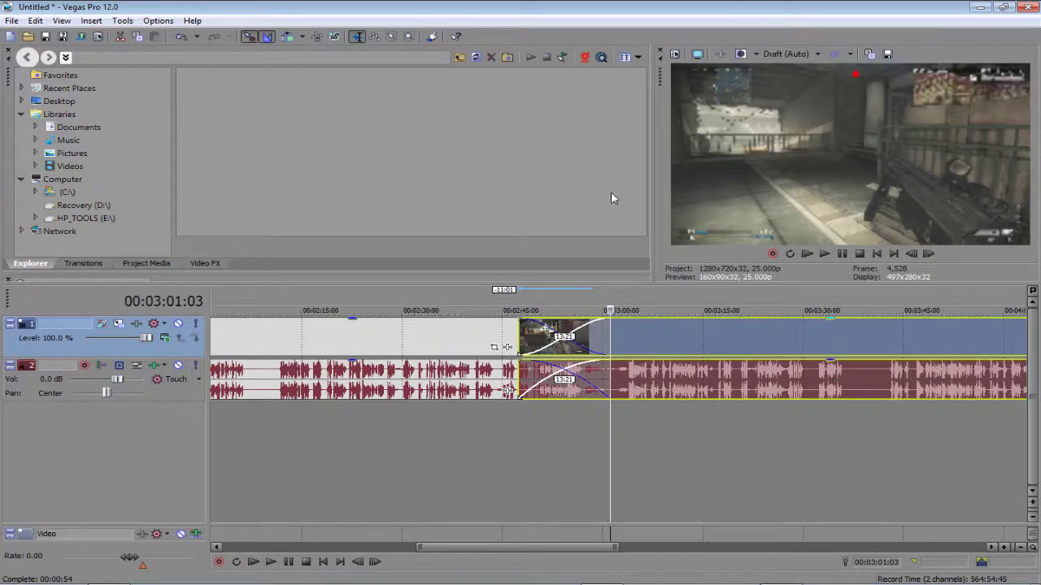
click(502, 292)
key(space)
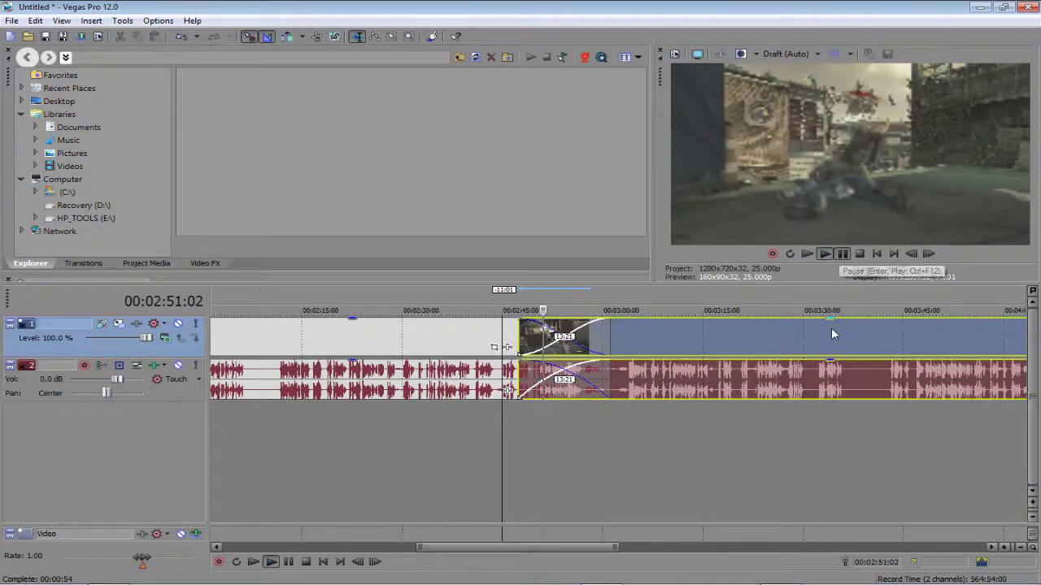
key(Return)
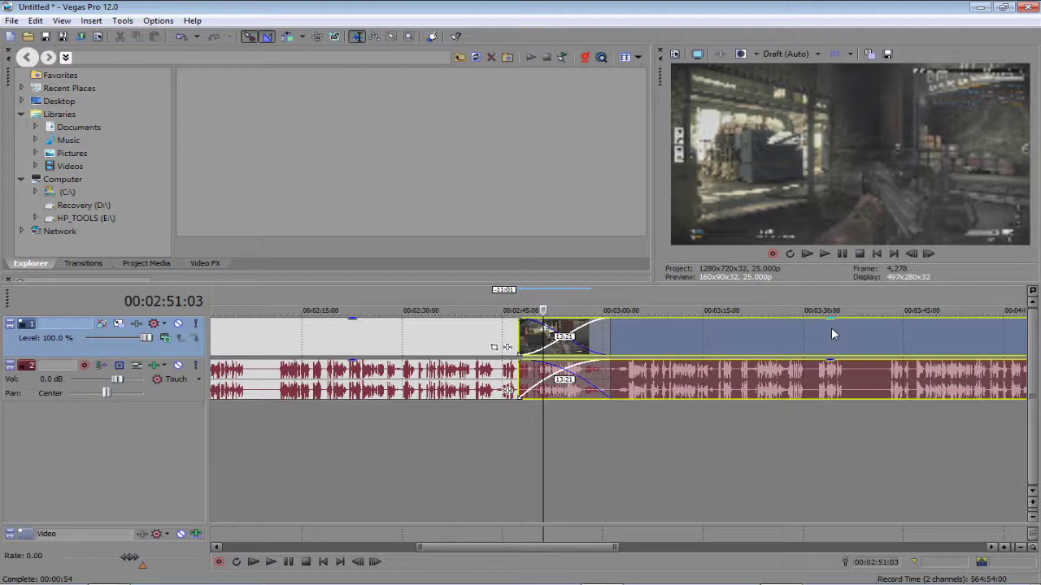
Step: Step frame by frame through the crossfade to its end
key(Right)
key(Right)
key(Right)
key(Right)
key(Right)
key(Right)
key(Right)
key(Right)
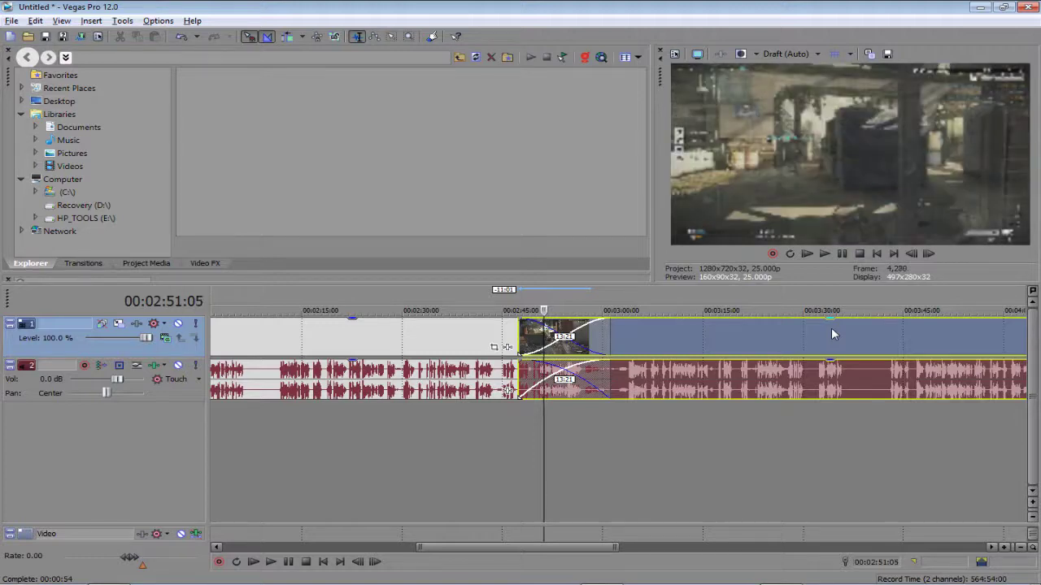
key(Right)
key(Right)
key(Right)
key(Right)
key(Right)
key(Right)
key(Right)
key(Right)
key(Right)
key(Right)
key(Right)
key(Right)
key(Right)
key(Right)
key(Right)
key(Right)
key(Right)
key(Right)
key(Right)
key(Right)
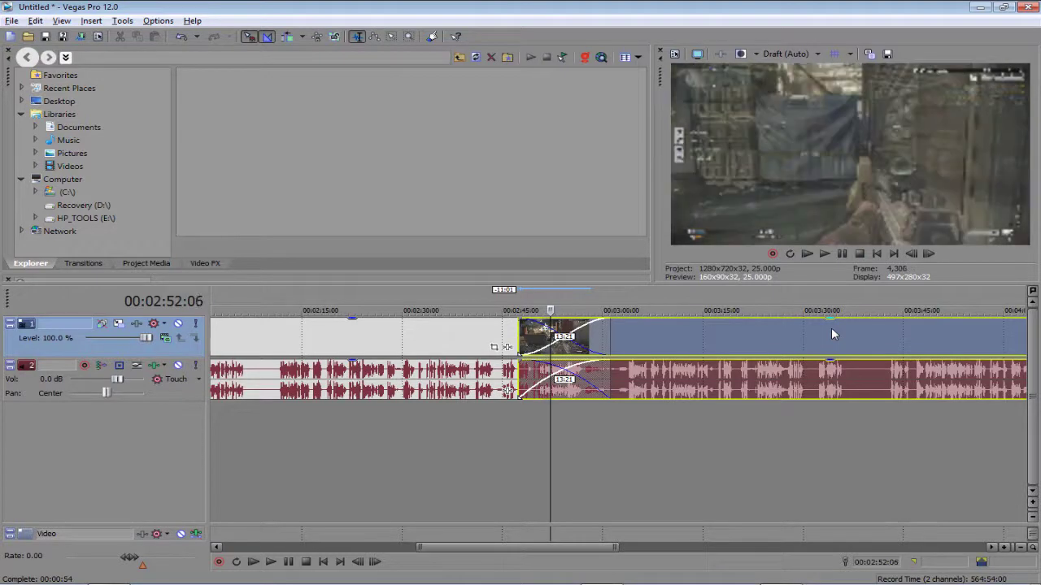
key(Right)
key(Right)
key(Right)
key(Right)
key(Right)
key(Right)
key(Right)
key(Right)
key(Right)
key(Right)
key(Right)
key(Right)
key(Right)
key(Right)
key(Right)
key(Right)
key(Right)
key(Right)
key(Right)
key(Right)
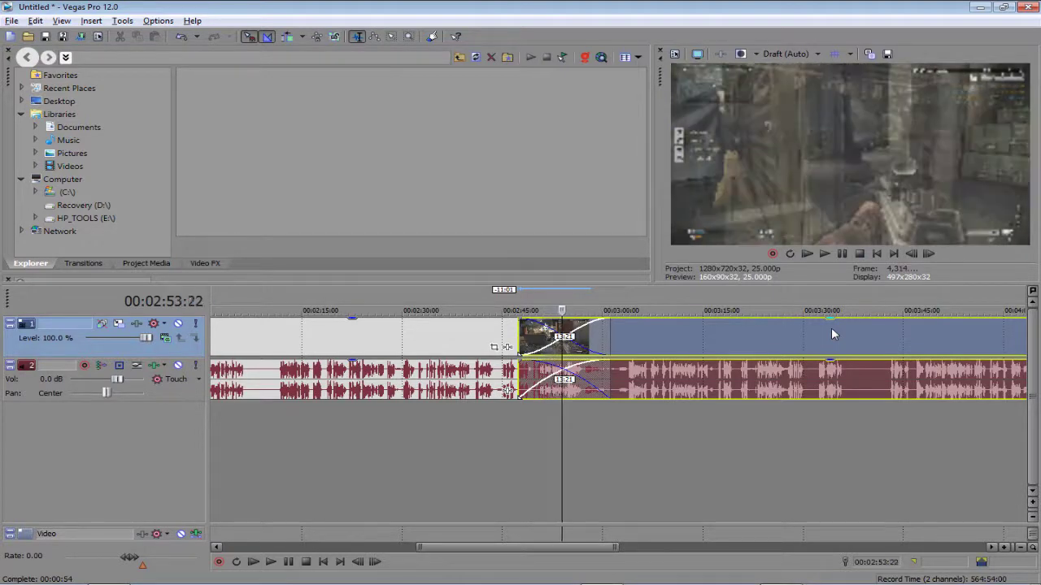
key(Right)
key(Right)
key(Right)
key(Right)
key(Right)
key(Right)
key(Right)
key(Right)
key(Right)
key(Right)
key(Right)
key(Right)
key(Right)
key(Right)
key(Right)
key(Right)
key(Right)
key(Right)
key(Right)
key(Right)
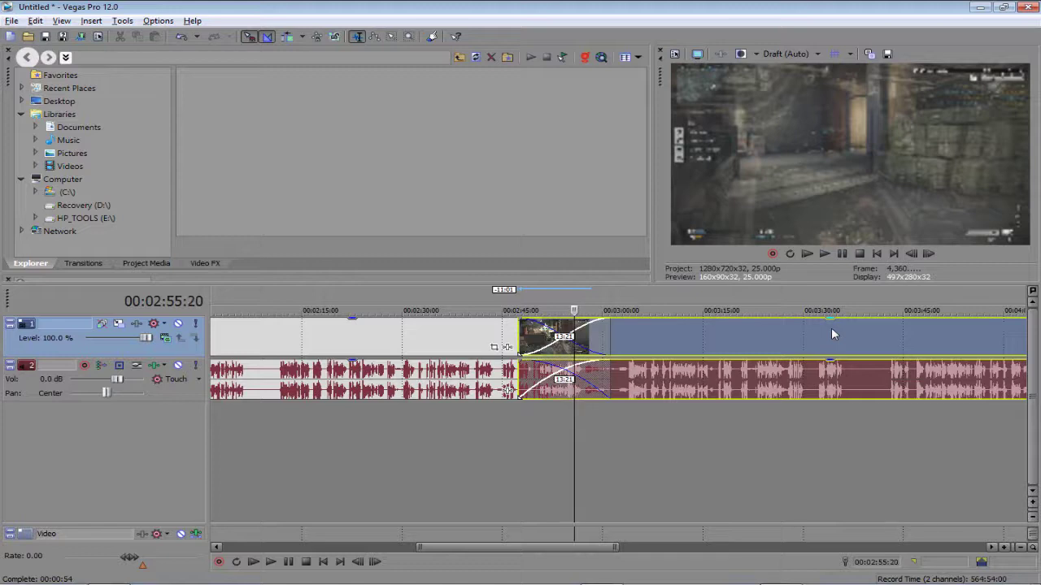
key(Right)
key(Right)
key(Right)
key(Right)
key(Right)
key(Right)
key(Right)
key(Right)
key(Right)
key(Right)
key(Right)
key(Right)
key(Right)
key(Right)
key(Right)
key(Right)
key(Right)
key(Right)
key(Right)
key(Right)
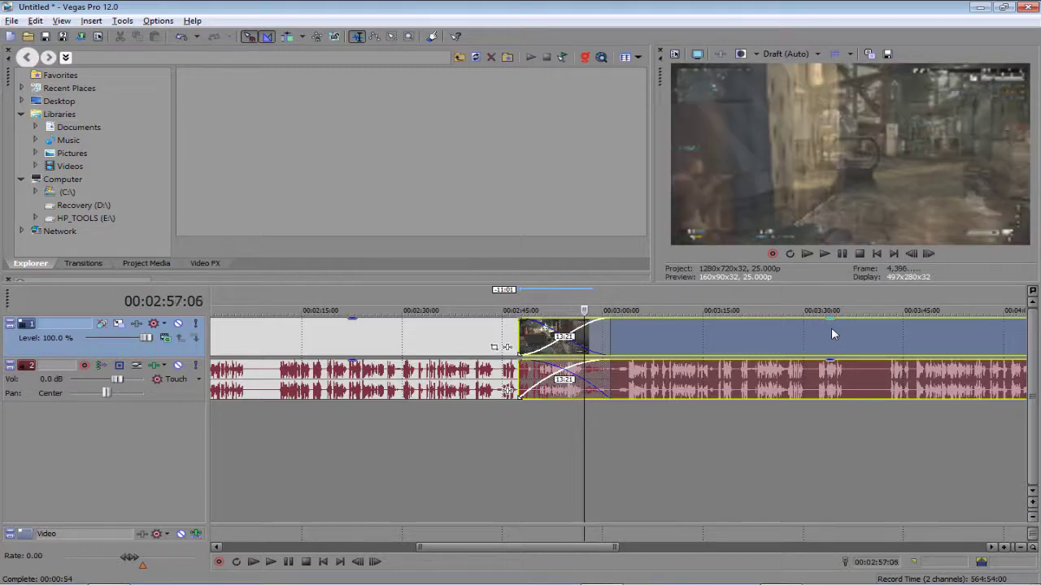
key(Right)
key(Right)
key(Right)
key(Right)
key(Right)
key(Right)
key(Right)
key(Right)
key(Right)
key(Right)
key(Right)
key(Right)
key(Right)
key(Right)
key(Right)
key(Right)
key(Right)
key(Right)
key(Right)
key(Right)
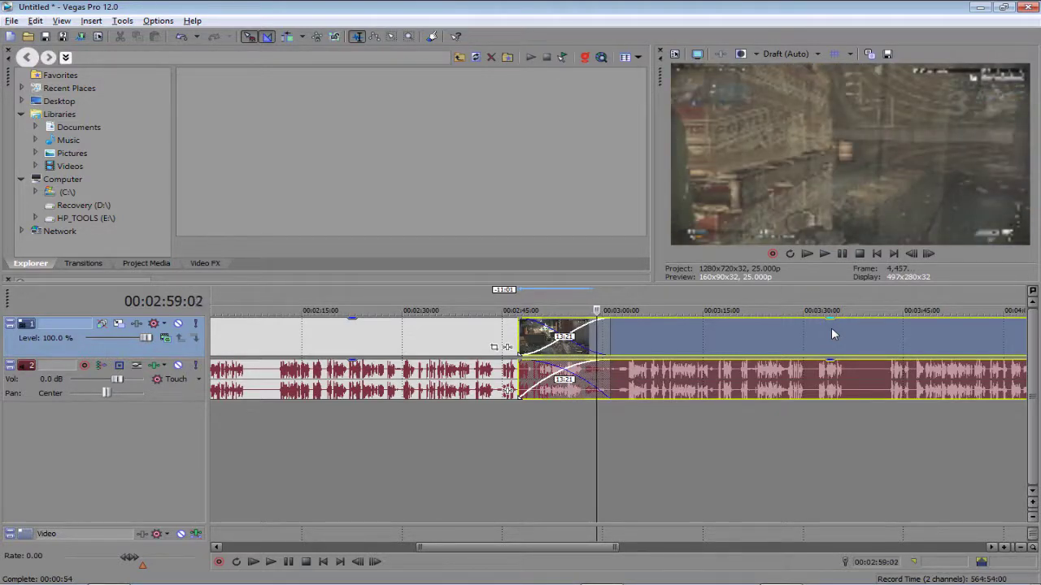
key(Right)
key(Right)
key(Right)
key(Right)
key(Right)
key(Right)
key(Right)
key(Right)
key(Right)
key(Right)
key(Right)
key(Right)
key(Right)
key(Right)
key(Right)
key(Right)
key(Right)
key(Right)
key(Right)
key(Right)
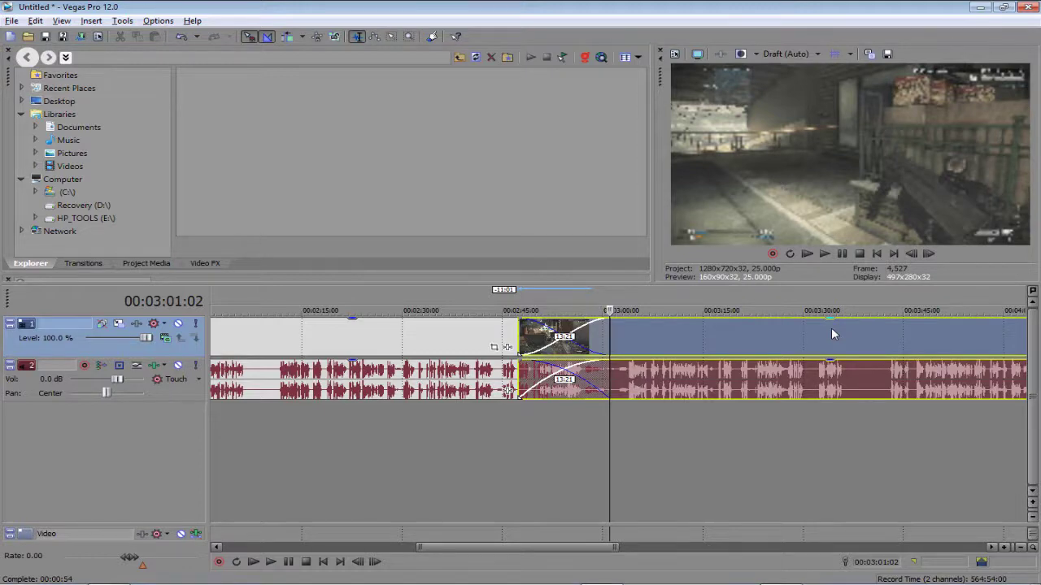
Step: Drag the second half right so the halves no longer overlap, then return to the start
scroll(831, 333, down, 2)
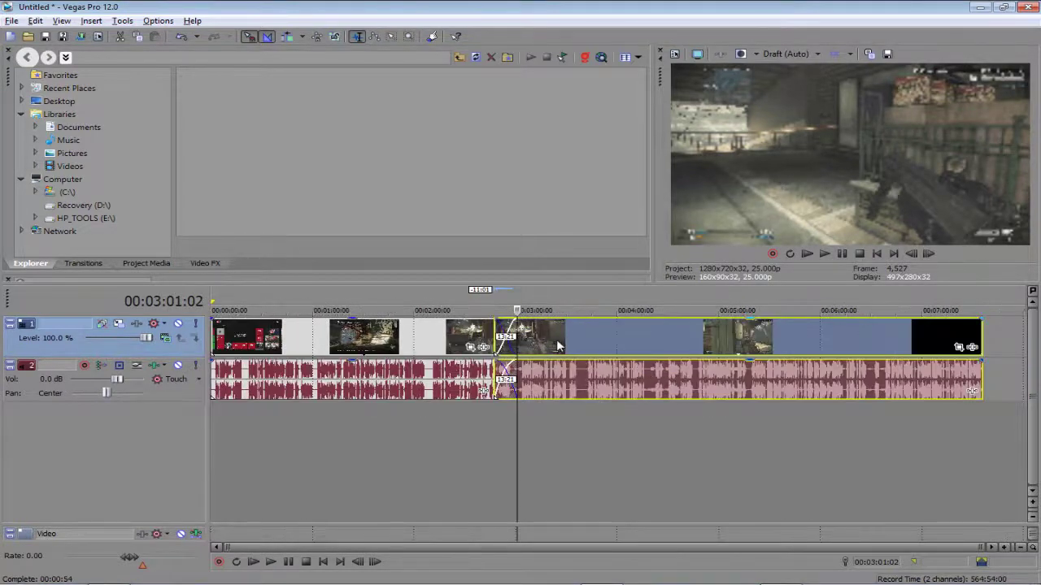
mouse_move(558, 347)
mouse_down()
mouse_move(587, 343)
mouse_move(576, 342)
mouse_up()
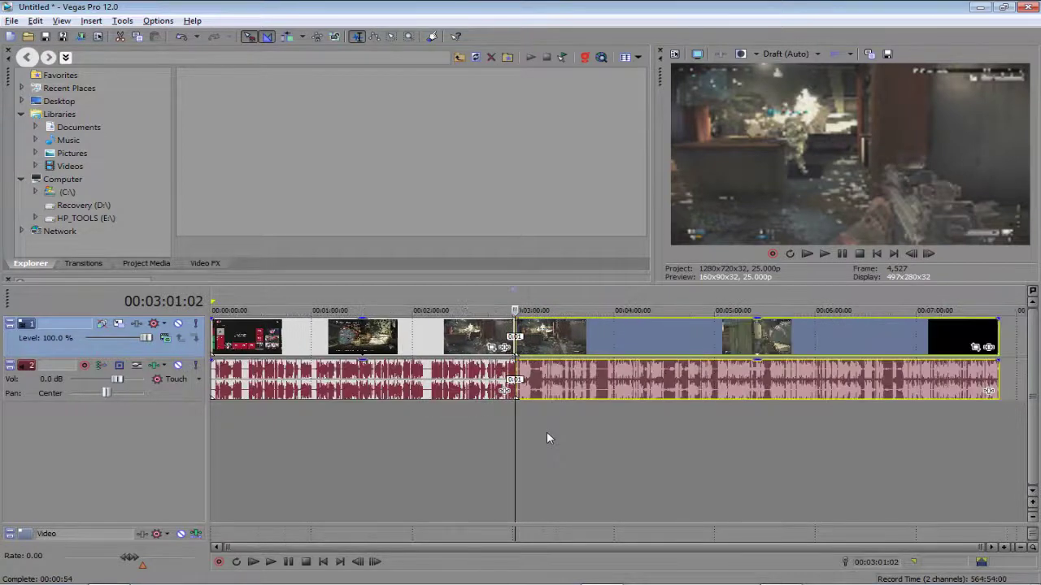
key(ctrl+z)
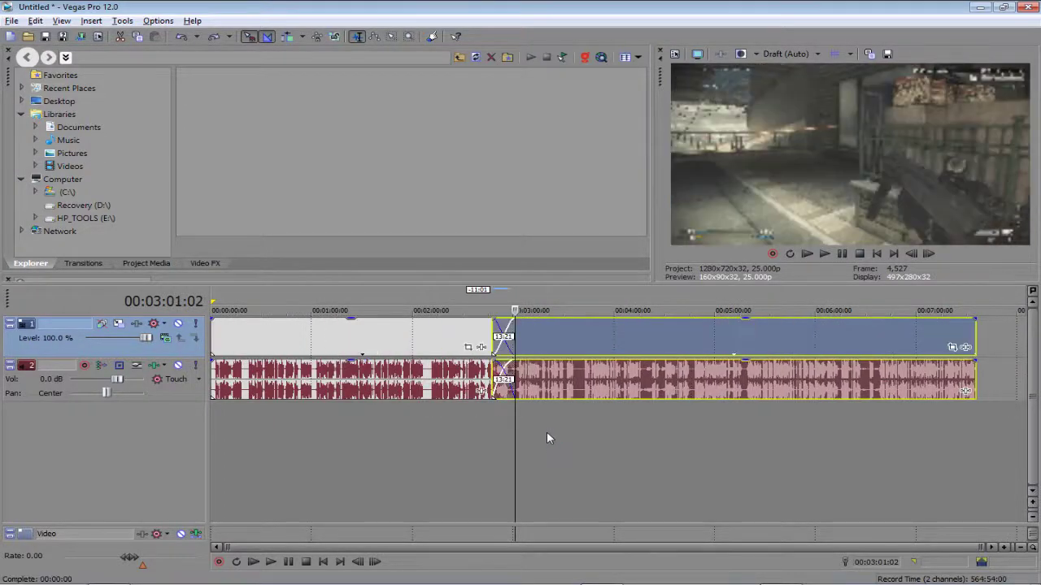
key(ctrl+y)
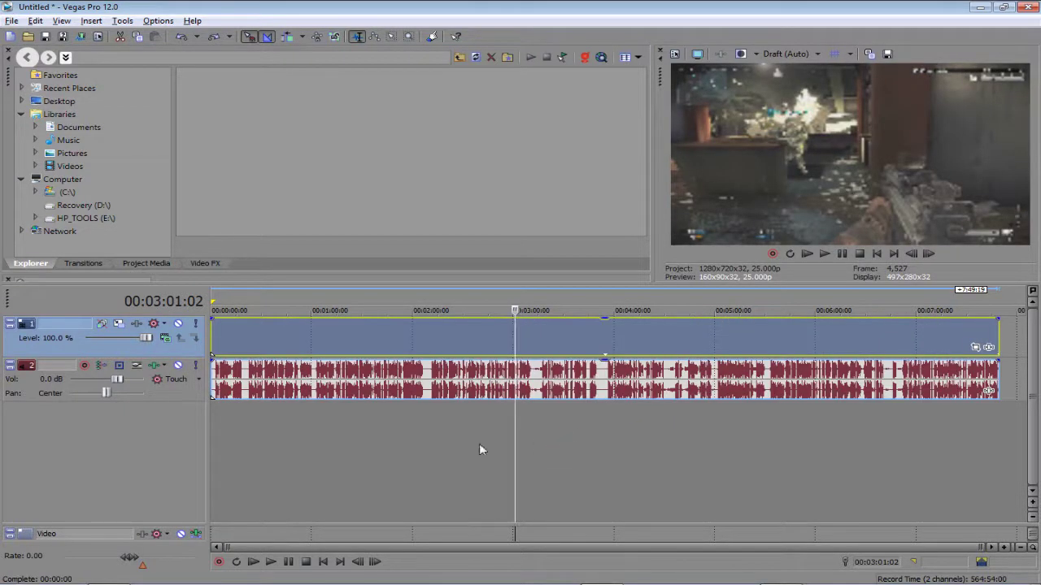
click(217, 345)
scroll(218, 345, up, 3)
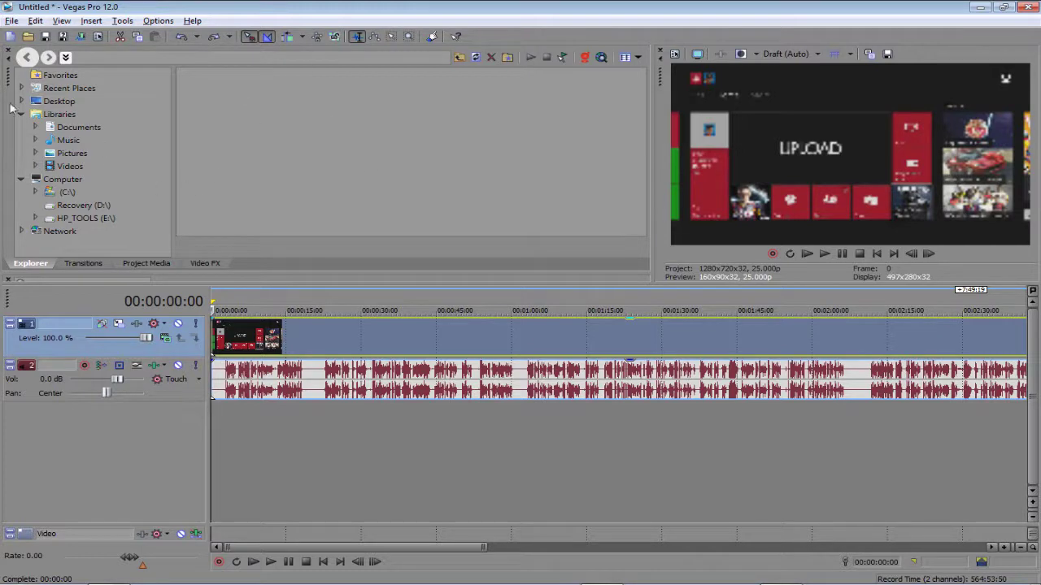
Step: Switch to the Normal Edit Mode window layout and show the Transitions list
click(86, 263)
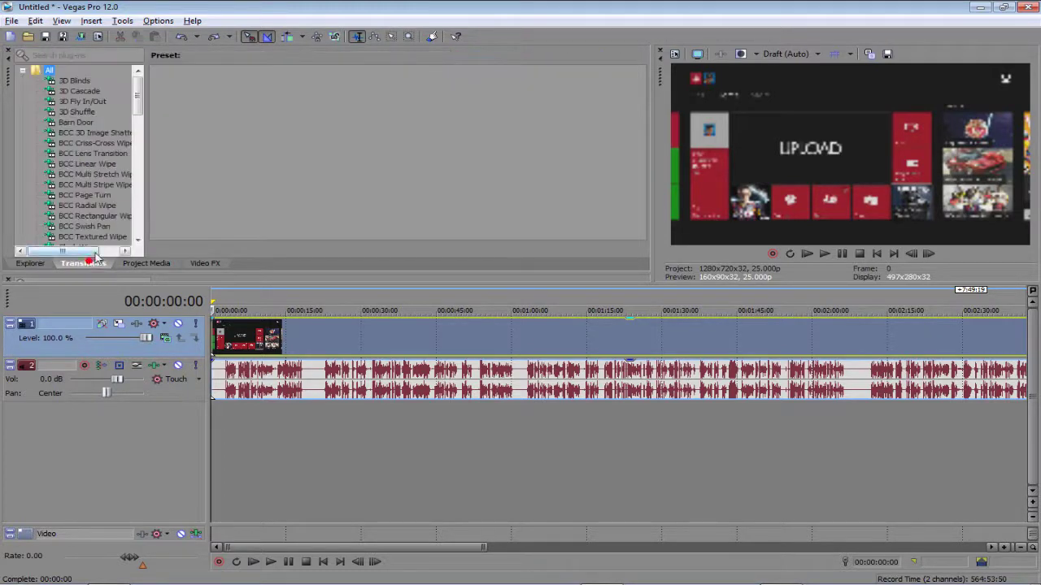
click(62, 20)
mouse_move(155, 69)
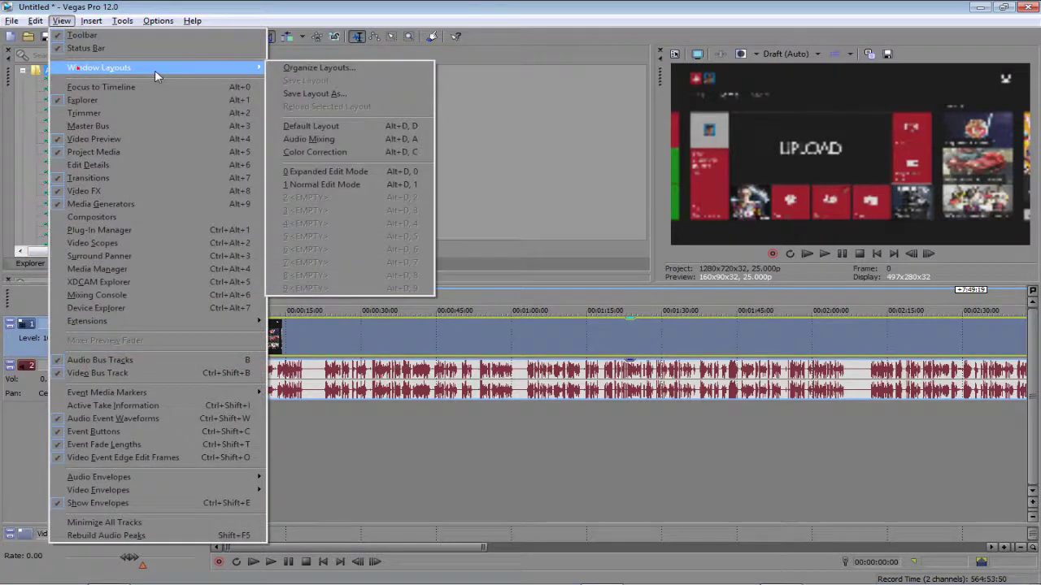
click(345, 186)
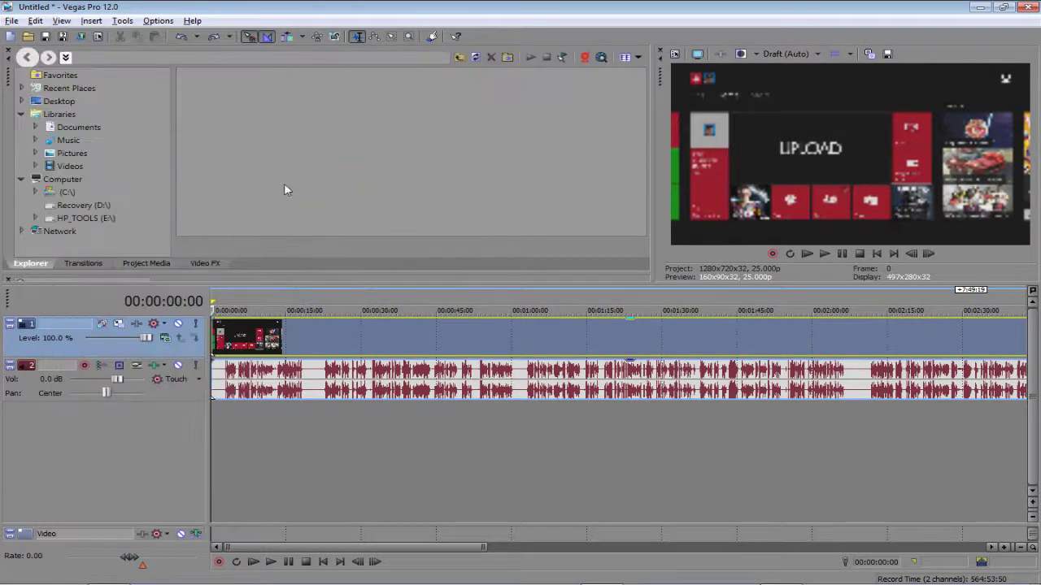
click(84, 264)
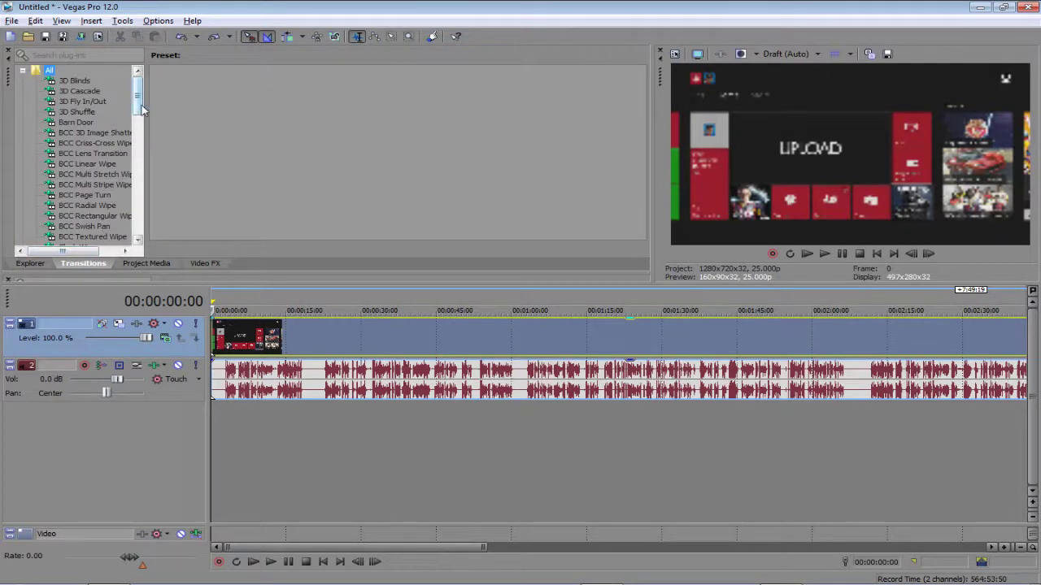
drag(142, 110, 137, 88)
Step: Drag the 3D Blinds Spin preset onto the start of the gameplay video event
click(74, 81)
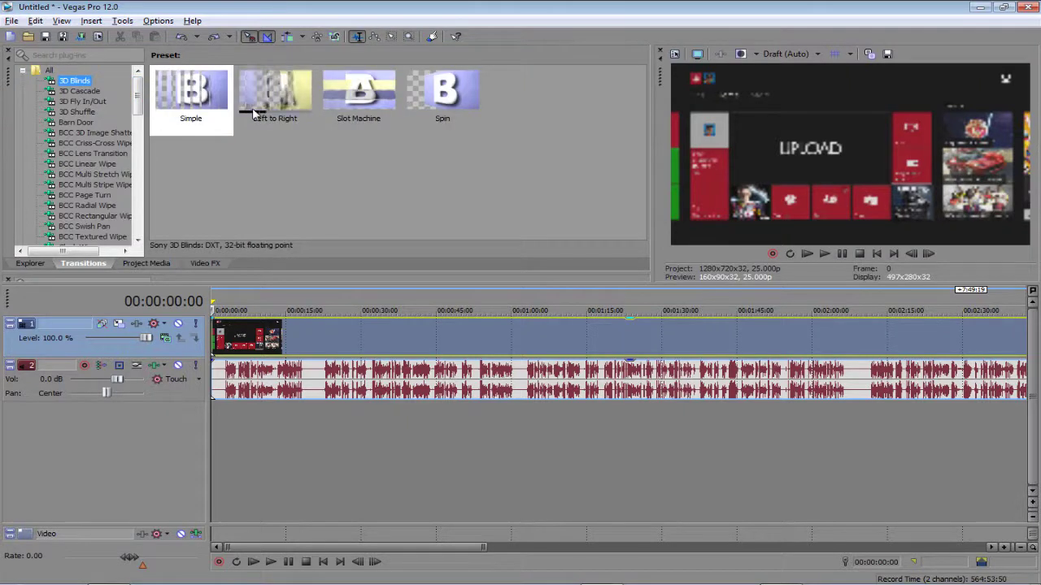
drag(449, 113, 321, 342)
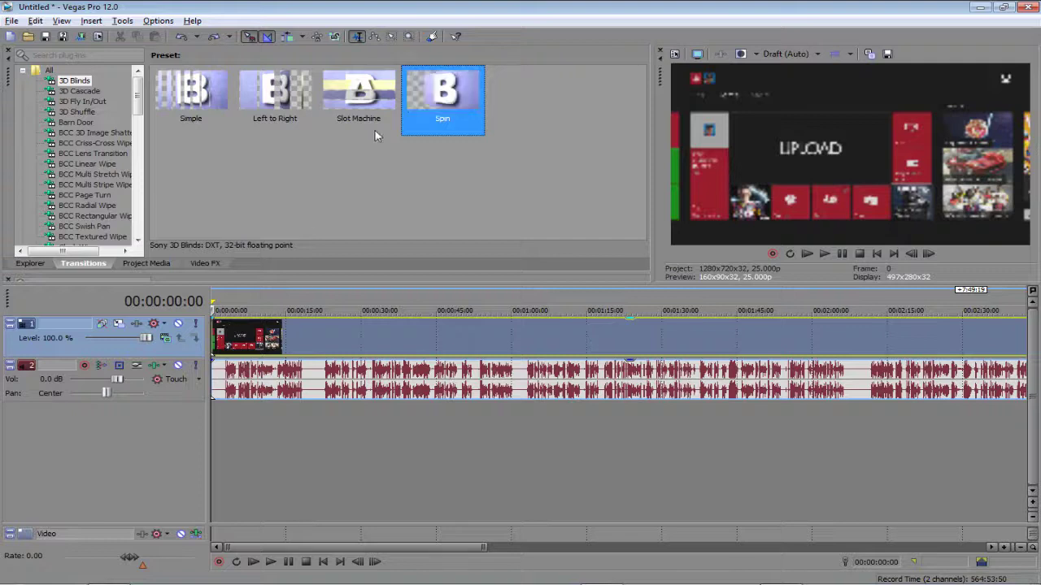
drag(431, 114, 215, 327)
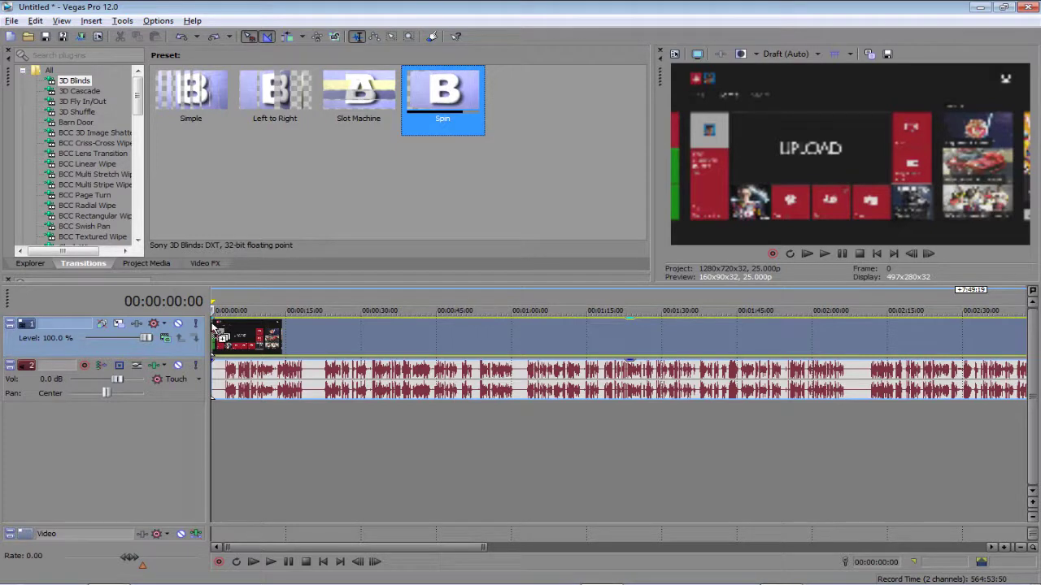
drag(214, 327, 215, 327)
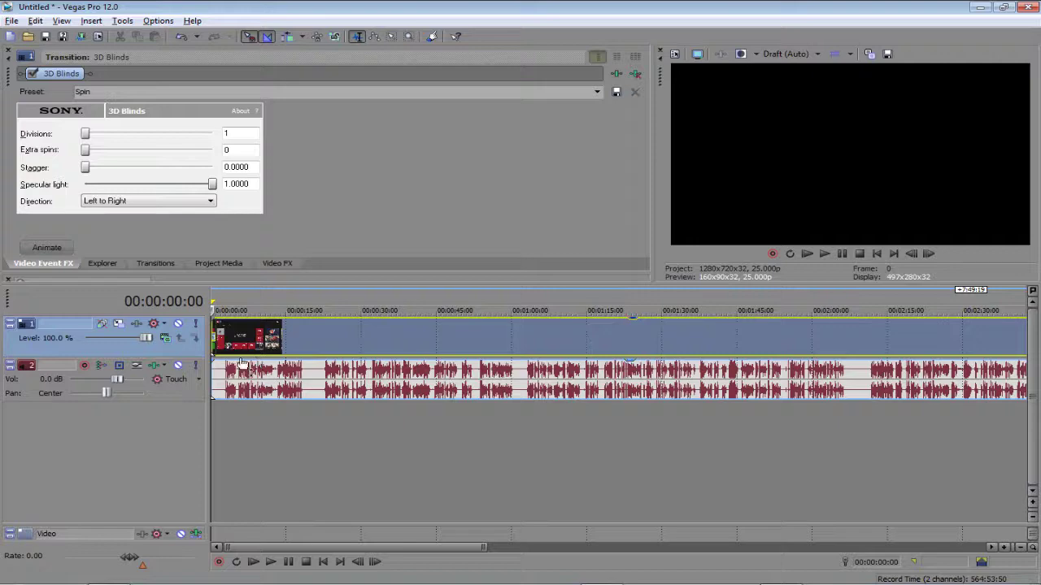
Step: Stretch the opening 3D Blinds fade-in to about 5 seconds and play it back
scroll(225, 347, up, 6)
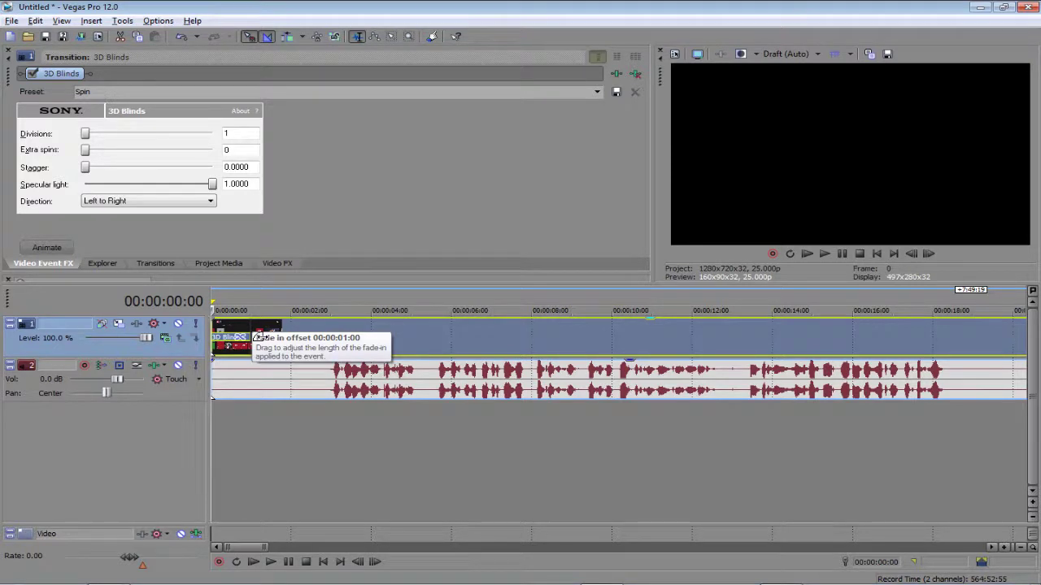
drag(257, 336, 419, 336)
scroll(563, 368, down, 3)
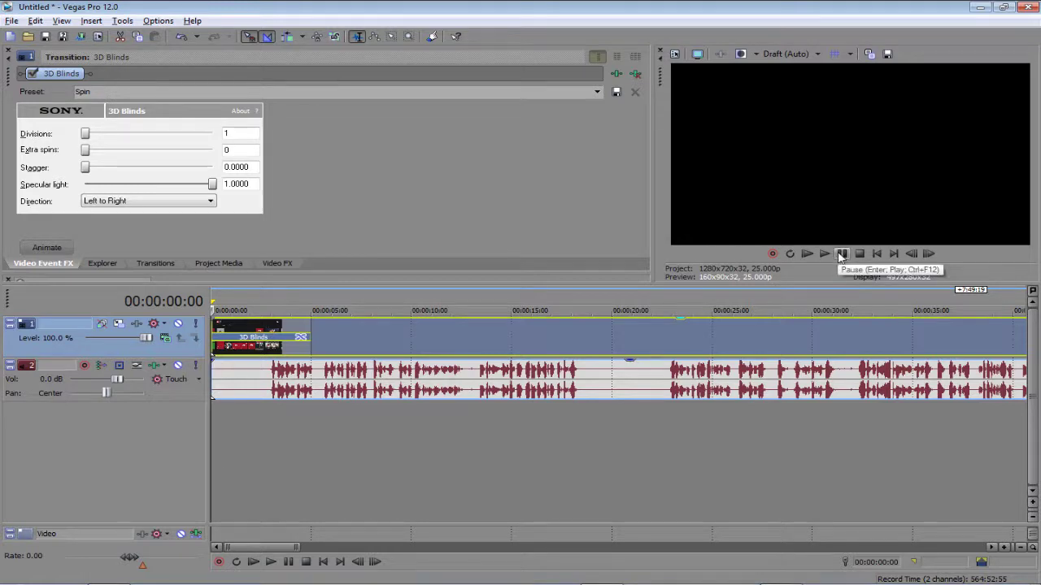
click(841, 254)
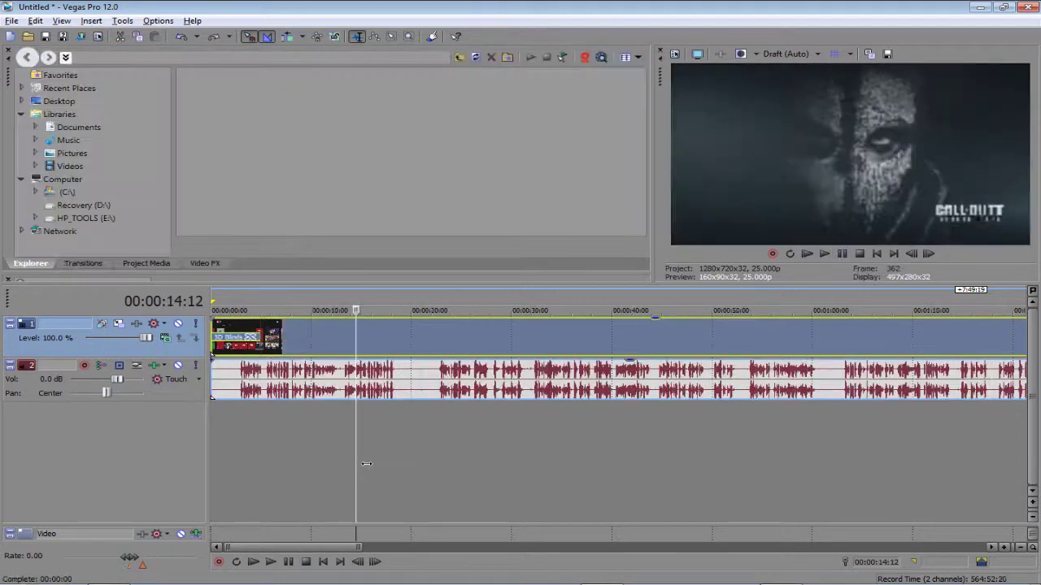
Step: Split the gameplay video and audio events at 00:00:14:12
key(ctrl+v)
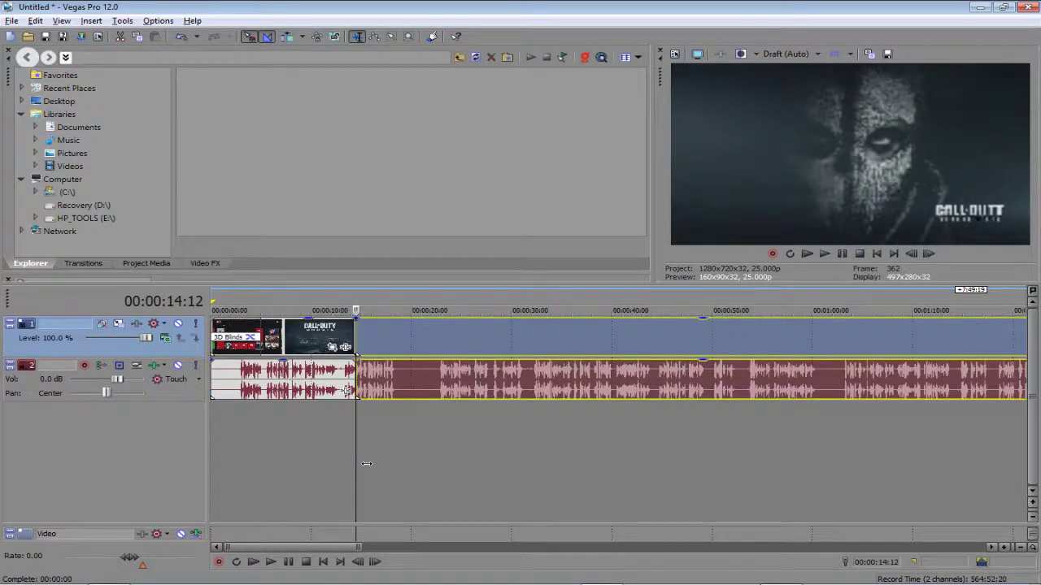
key(ctrl+v)
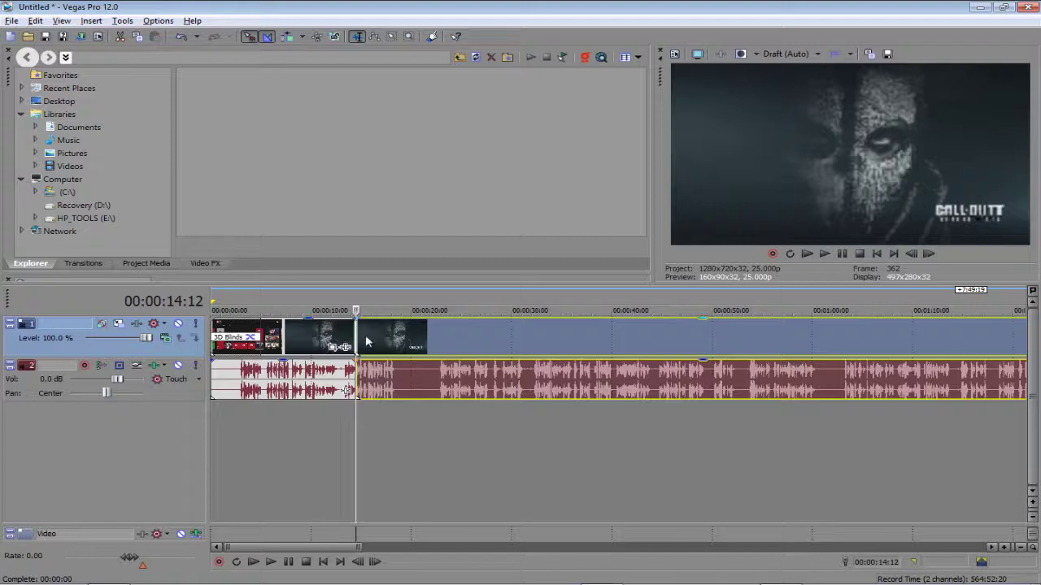
scroll(401, 349, up, 2)
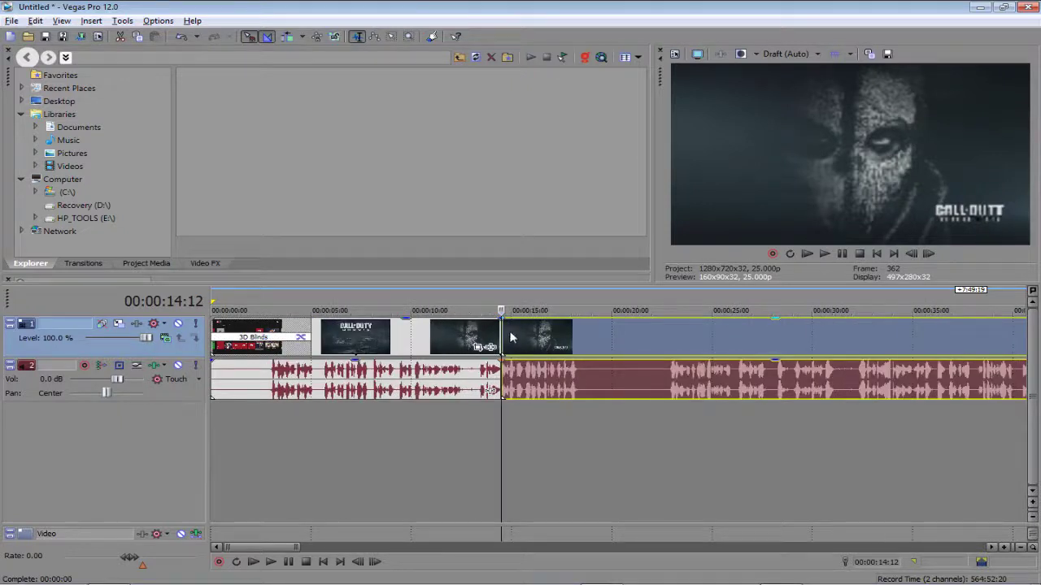
Step: Browse the Video FX list, then return to the 3D Blinds transition presets
click(205, 263)
scroll(114, 114, up, 10)
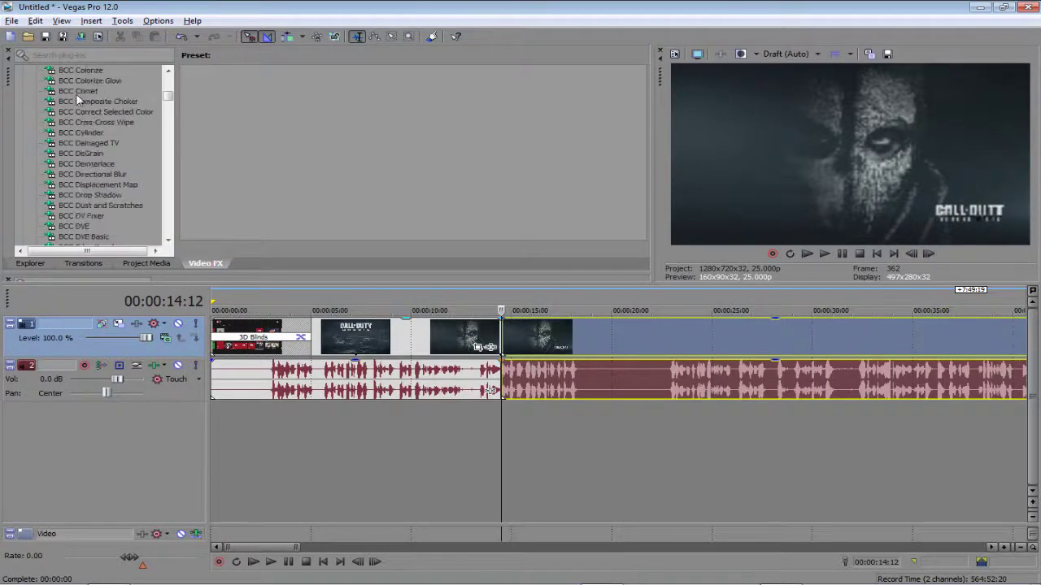
scroll(97, 91, down, 20)
scroll(103, 122, down, 10)
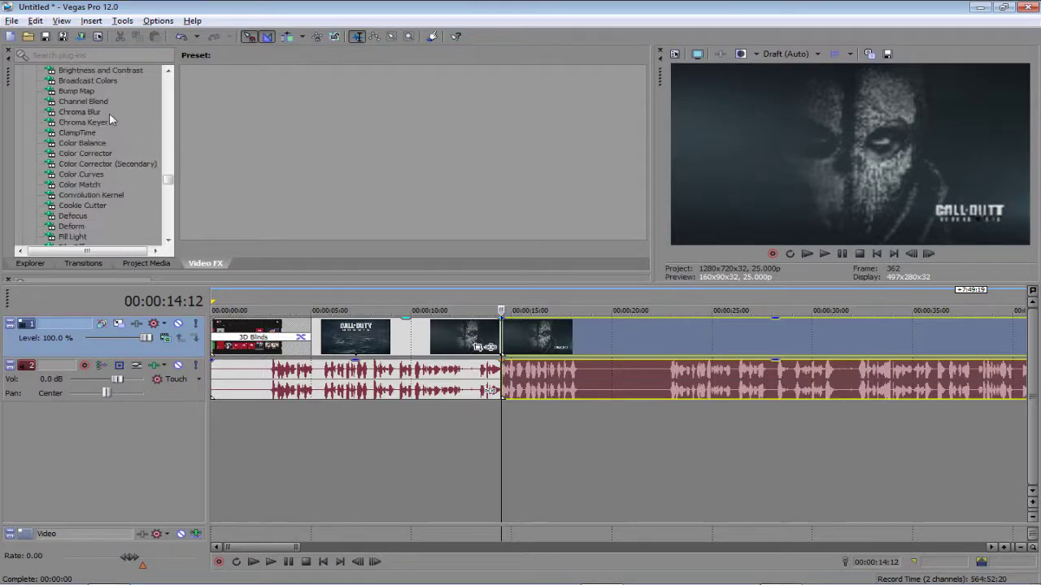
scroll(70, 234, down, 10)
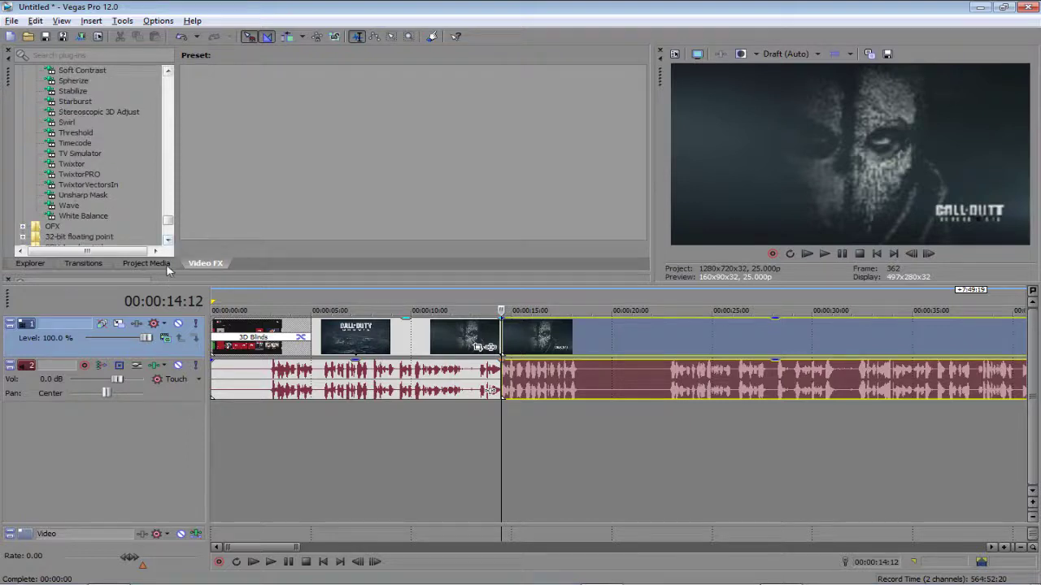
click(83, 264)
Step: Drop the 3D Blinds Simple preset on the split near 00:00:14 and stretch it to 3:24
drag(207, 102, 508, 329)
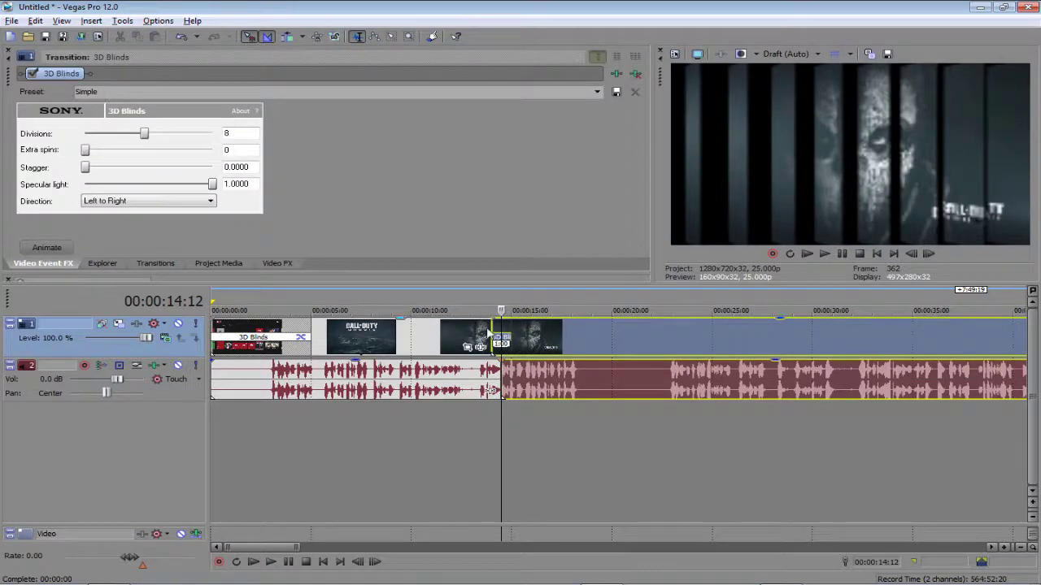
click(491, 390)
scroll(589, 352, up, 3)
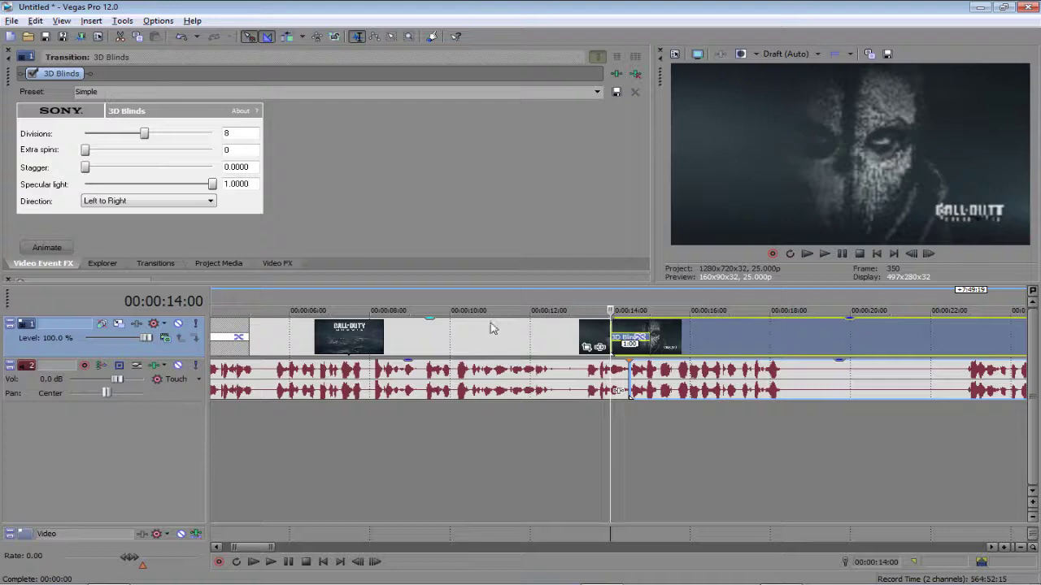
drag(670, 341, 827, 345)
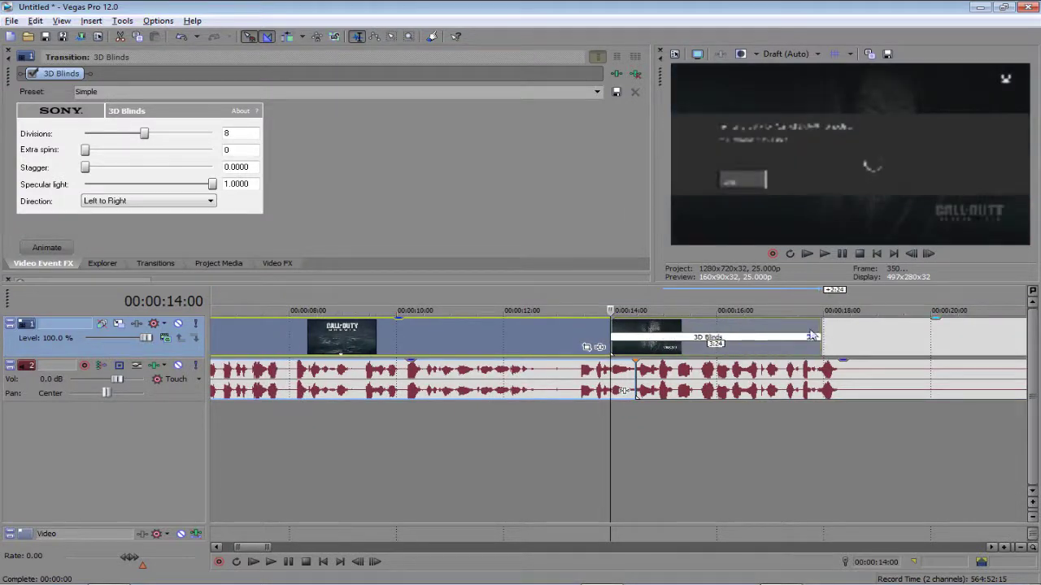
Step: Play the lengthened crossfade from just before it, then stop playback
click(584, 293)
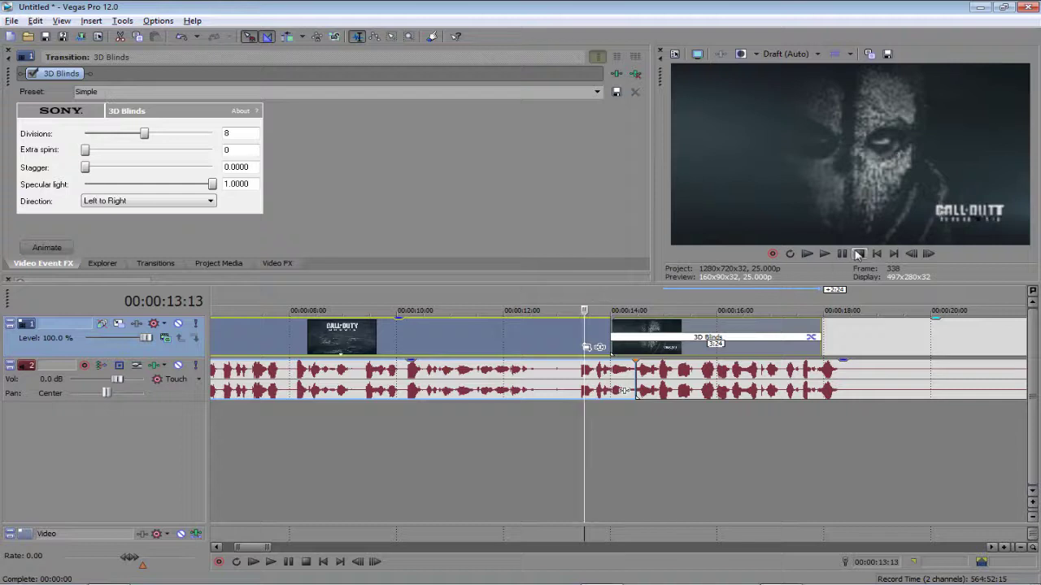
click(823, 253)
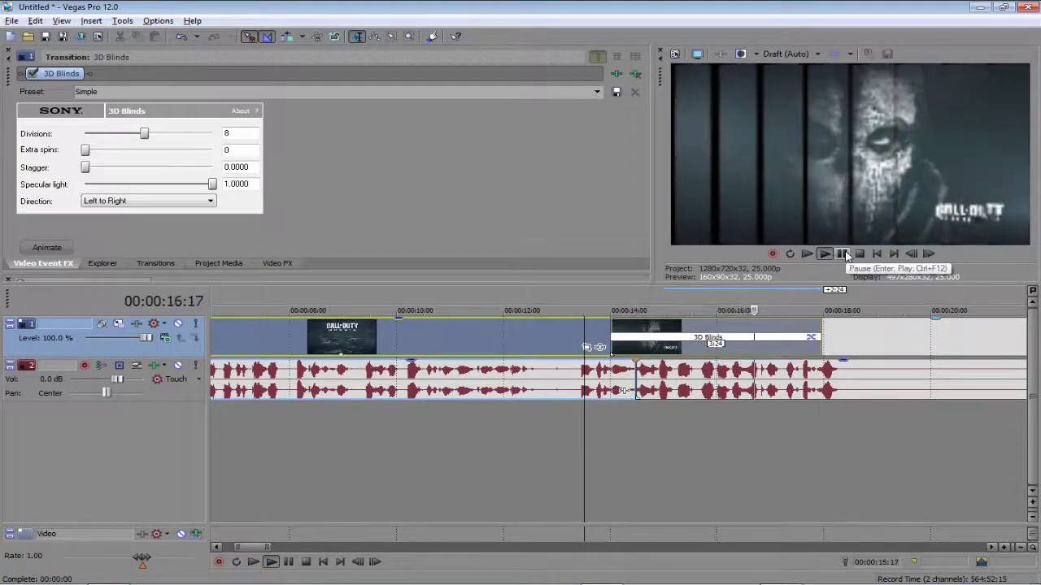
click(844, 253)
scroll(805, 398, down, 2)
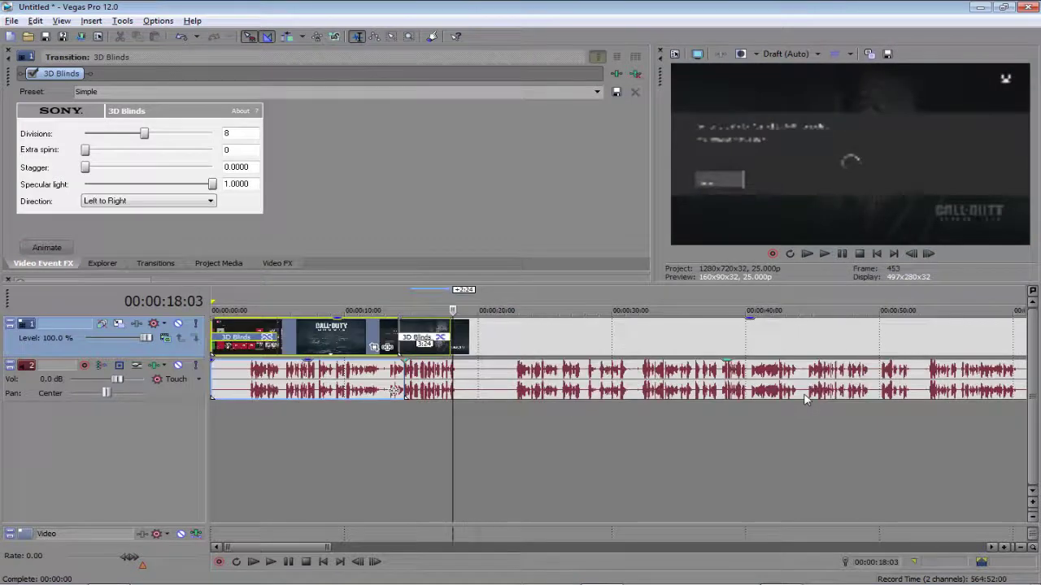
scroll(664, 423, down, 3)
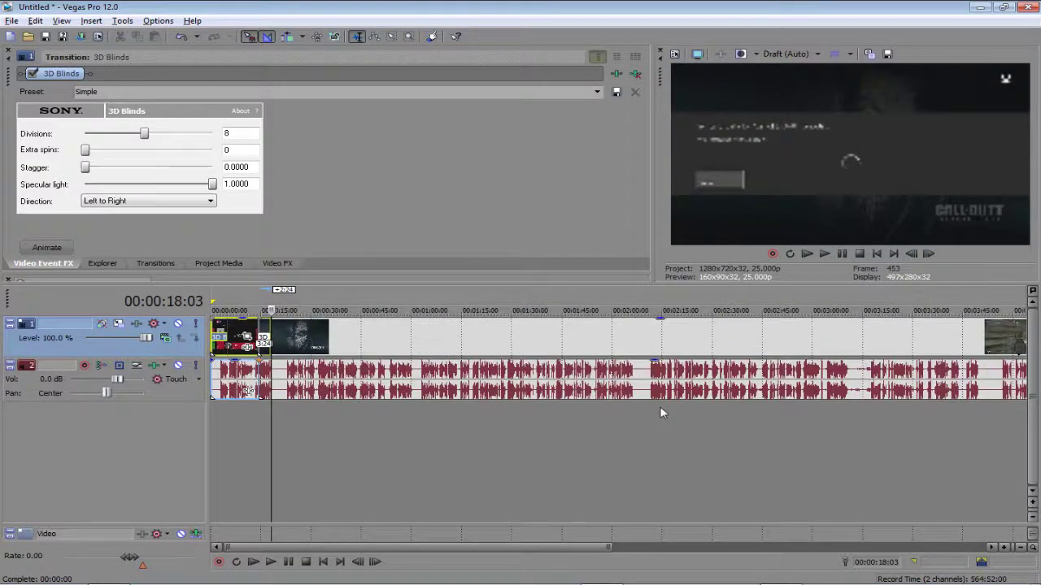